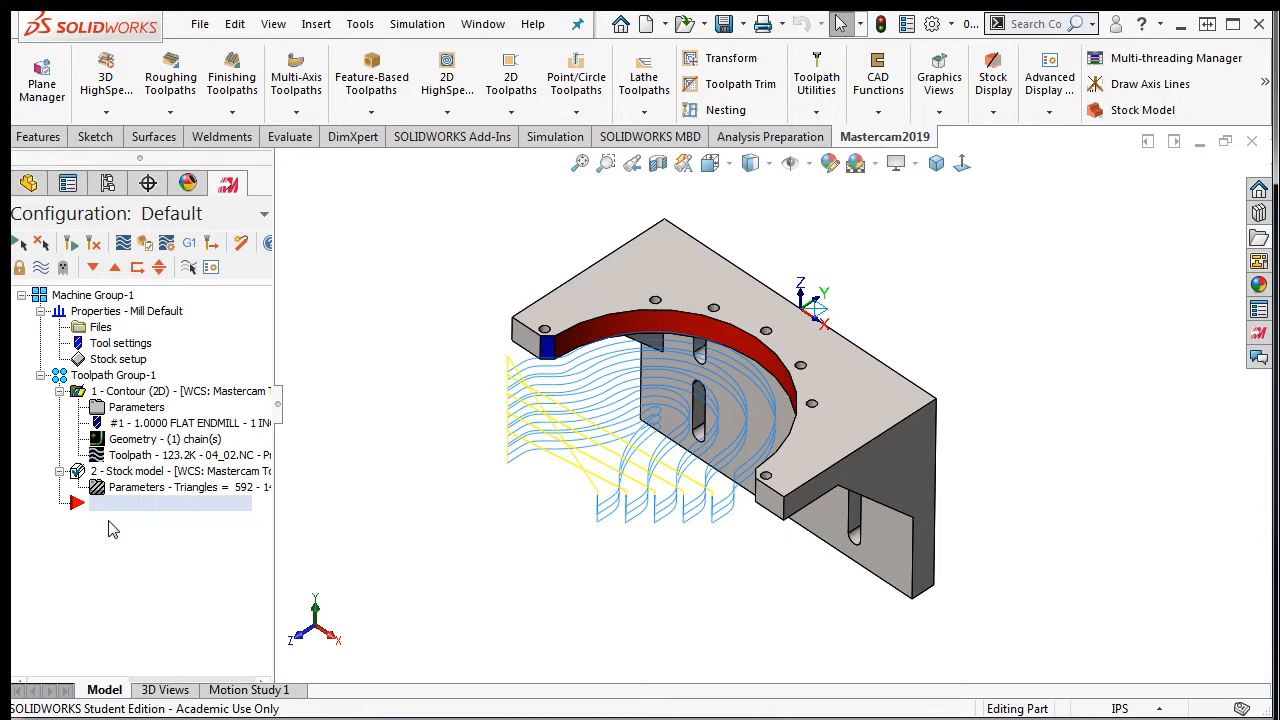
Copy the 2D contour operation and place the duplicate before the stock model in the toolpath group
{"action": "left_click", "coordinate": [100, 391]}
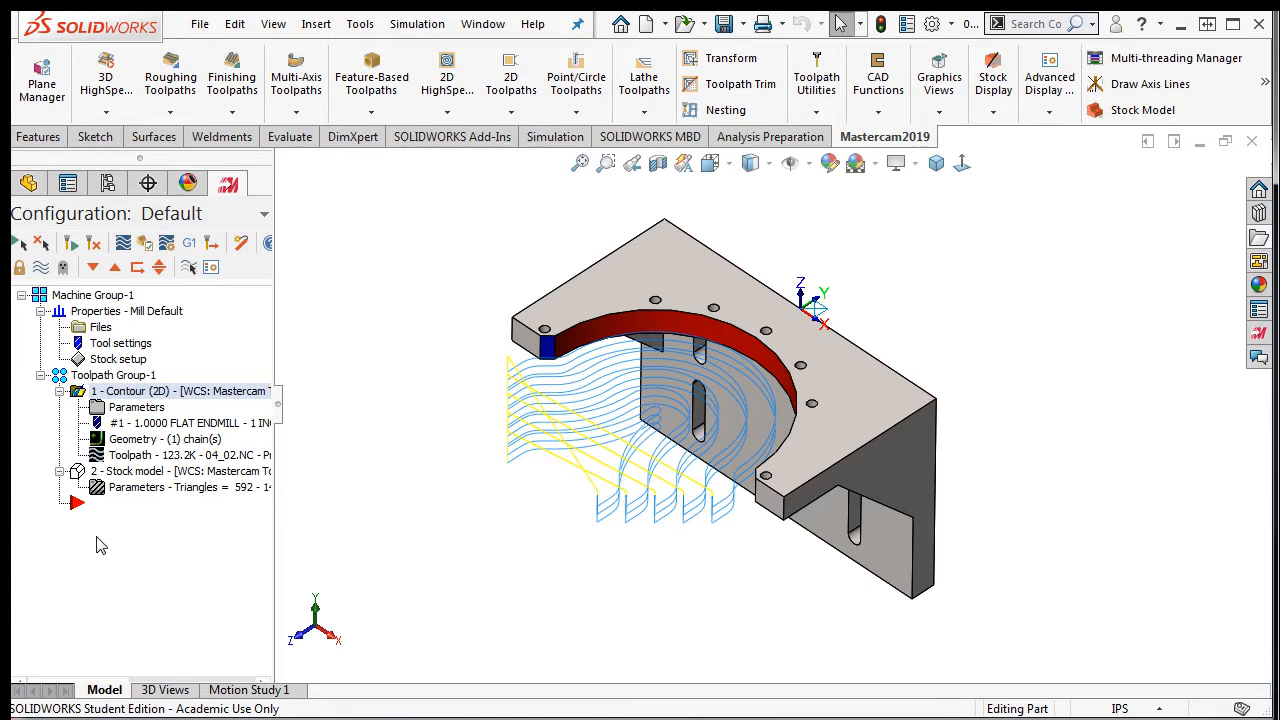
{"action": "left_click", "coordinate": [78, 471]}
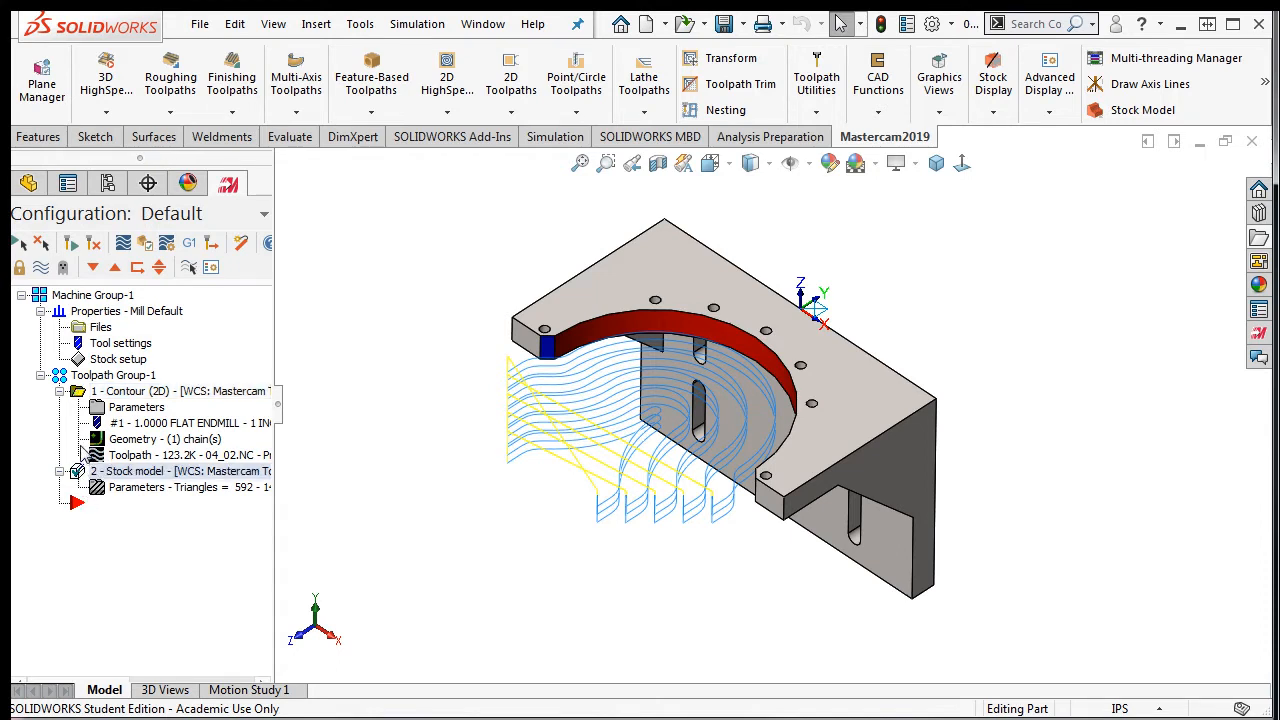
{"action": "left_click", "coordinate": [78, 392]}
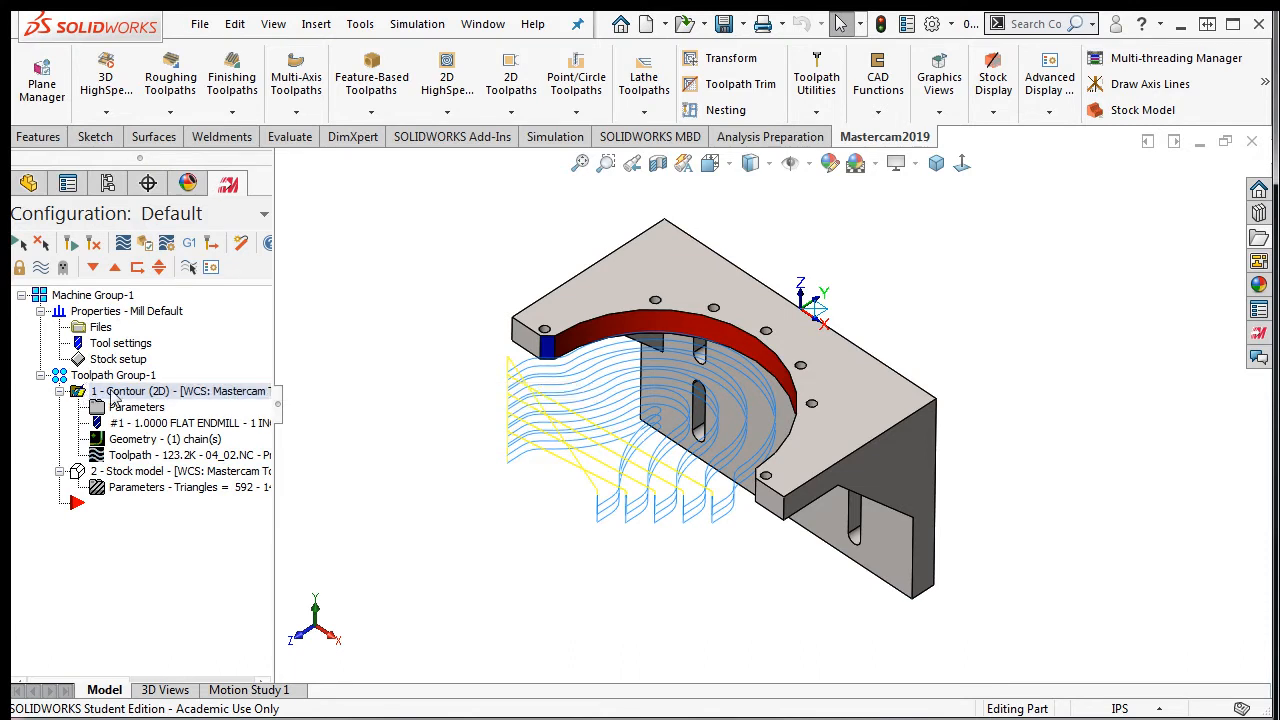
{"action": "right_click_drag", "start_coordinate": [112, 395], "coordinate": [80, 514]}
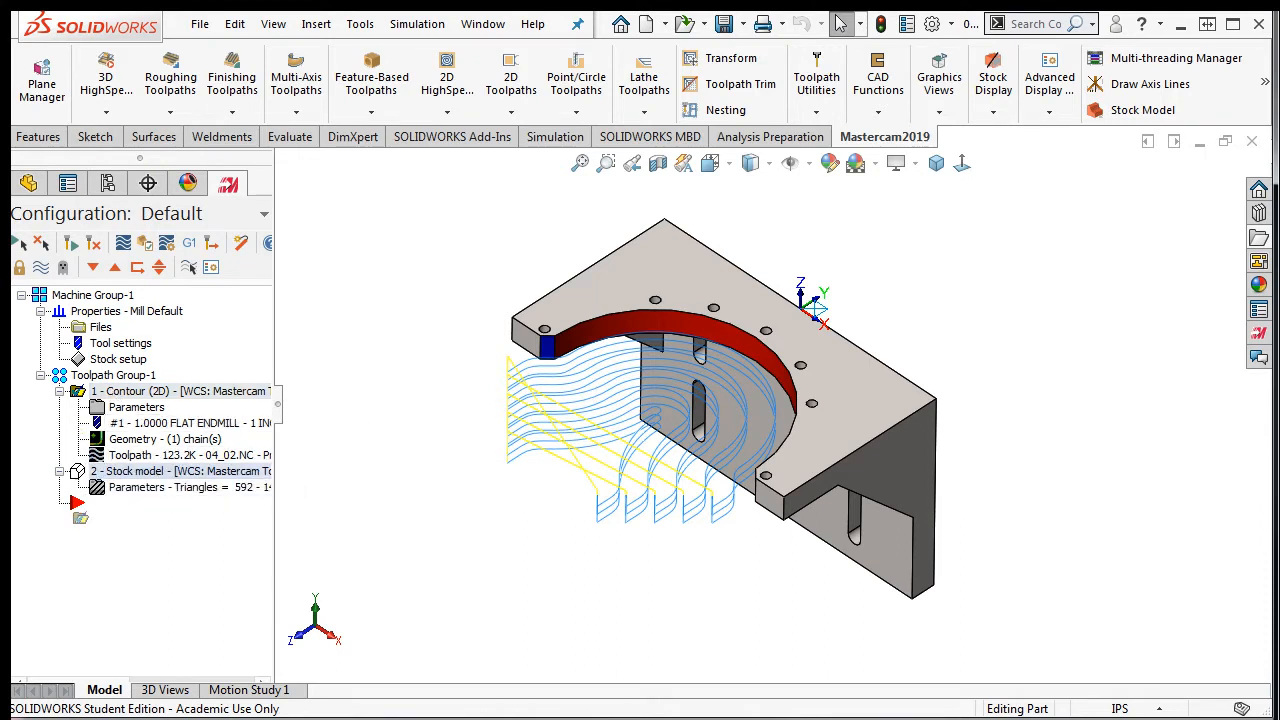
{"action": "right_click_drag", "start_coordinate": [80, 516], "coordinate": [112, 512]}
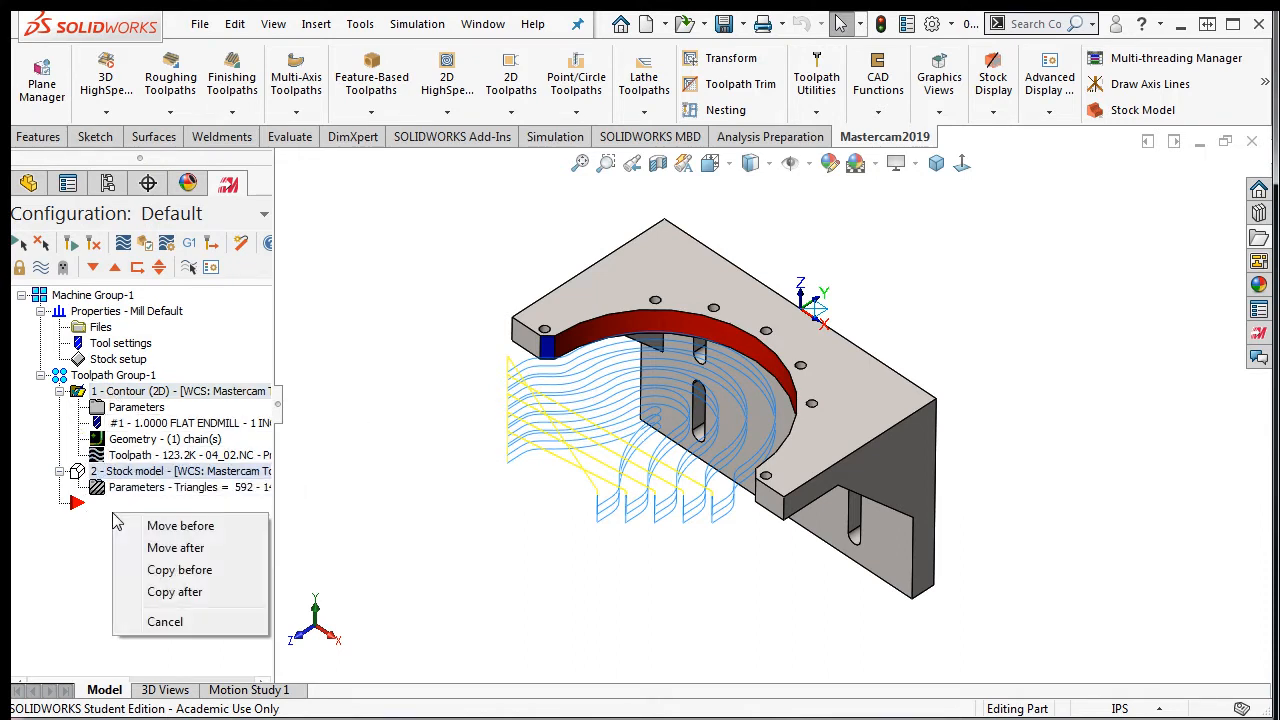
{"action": "left_click", "coordinate": [158, 576]}
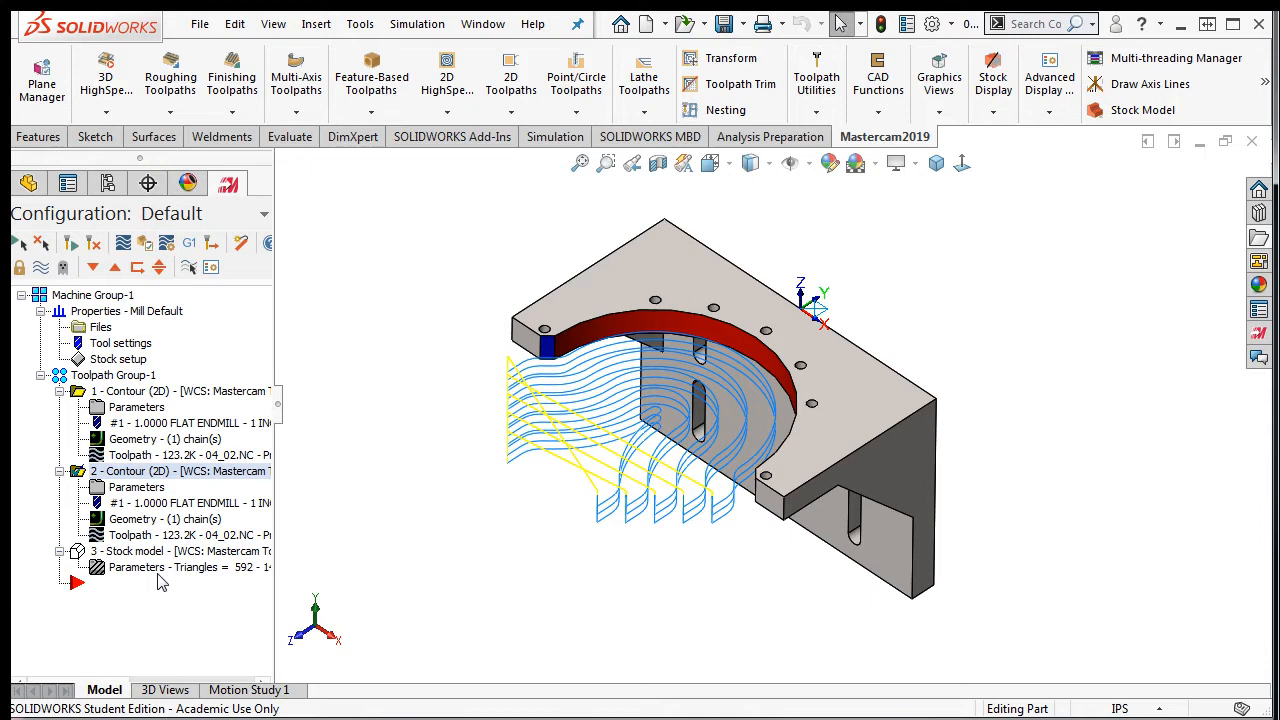
{"action": "right_click", "coordinate": [131, 474]}
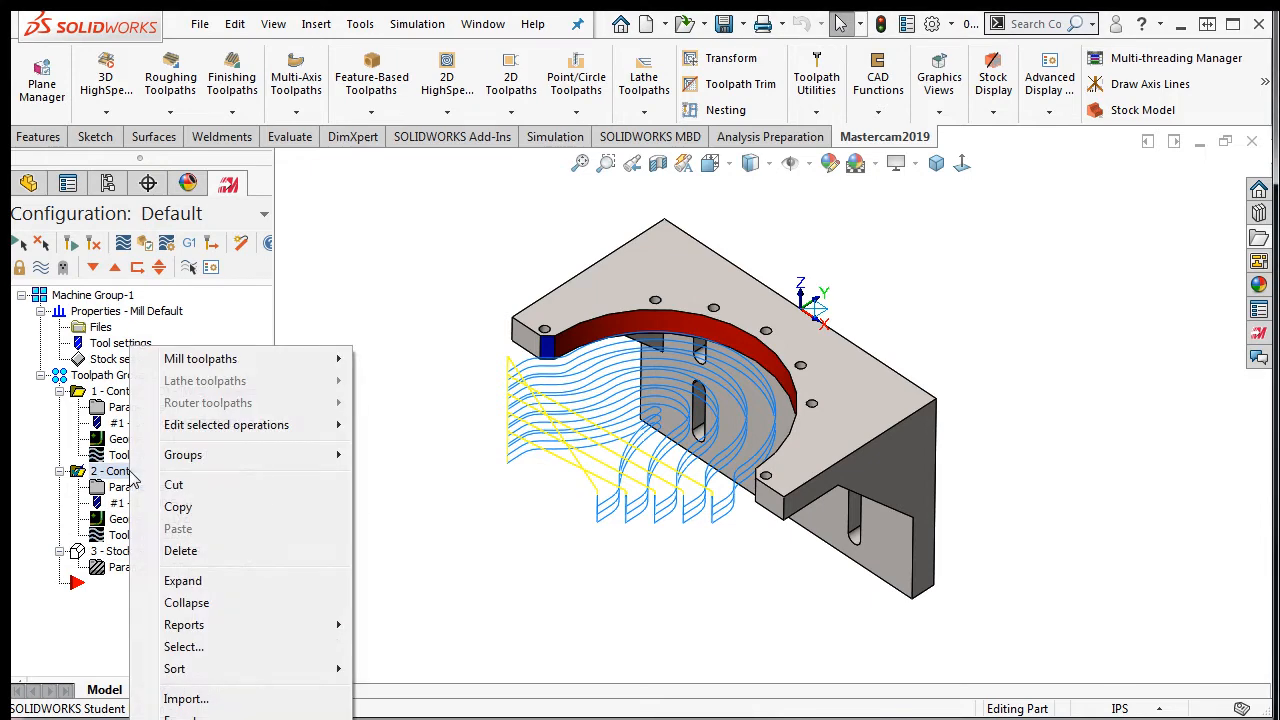
{"action": "left_click", "coordinate": [129, 634]}
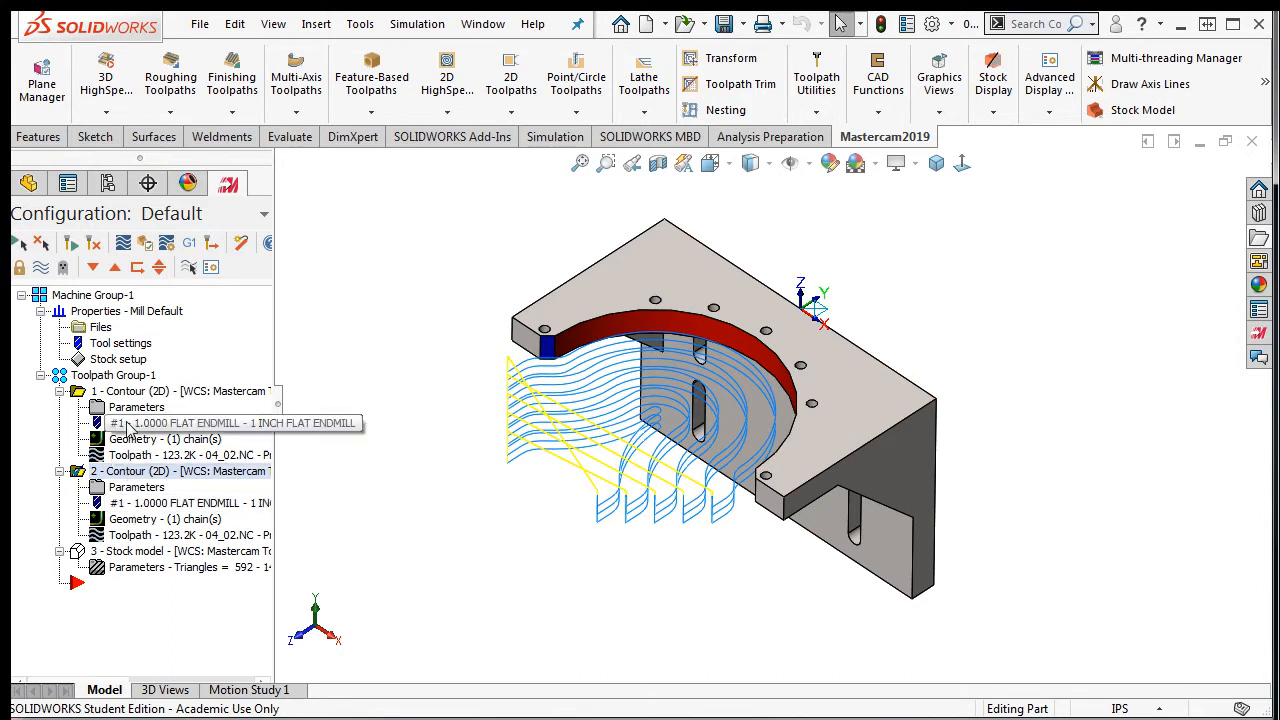
Assign a second 1 inch flat endmill from the tool library to the copied contour, adding it despite the similar existing tool
{"action": "left_click", "coordinate": [137, 488]}
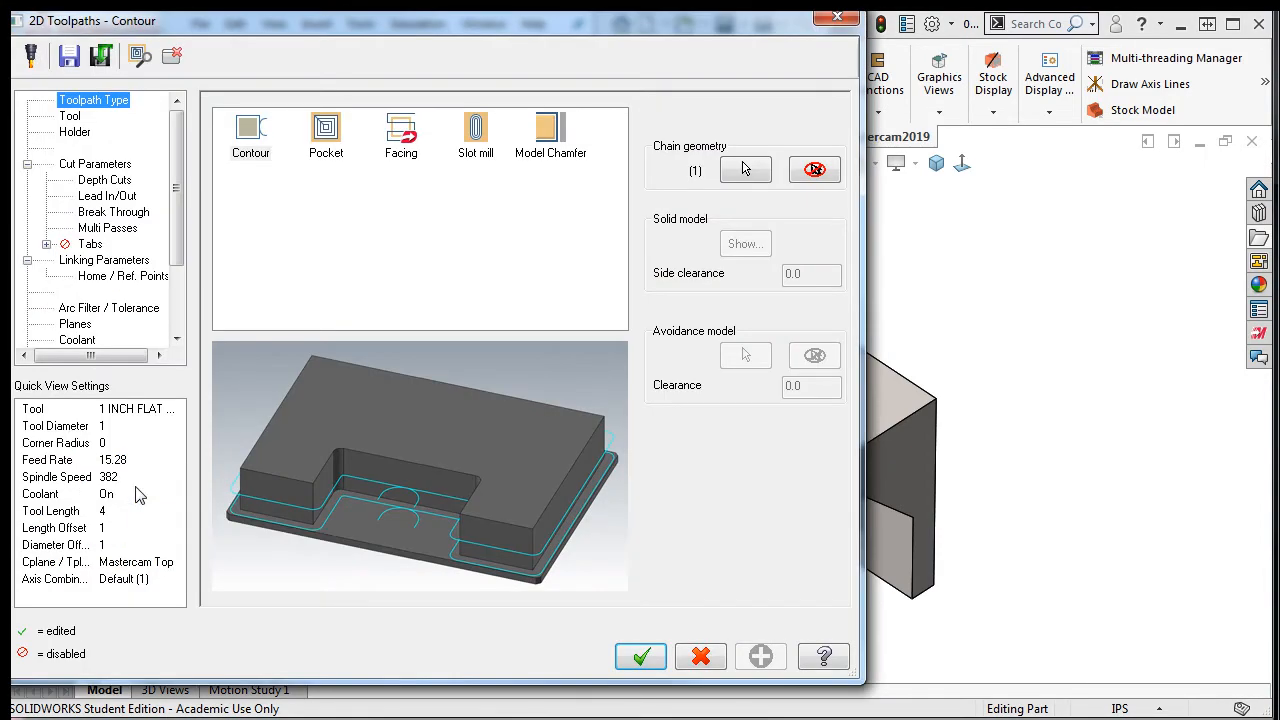
{"action": "left_click", "coordinate": [72, 118]}
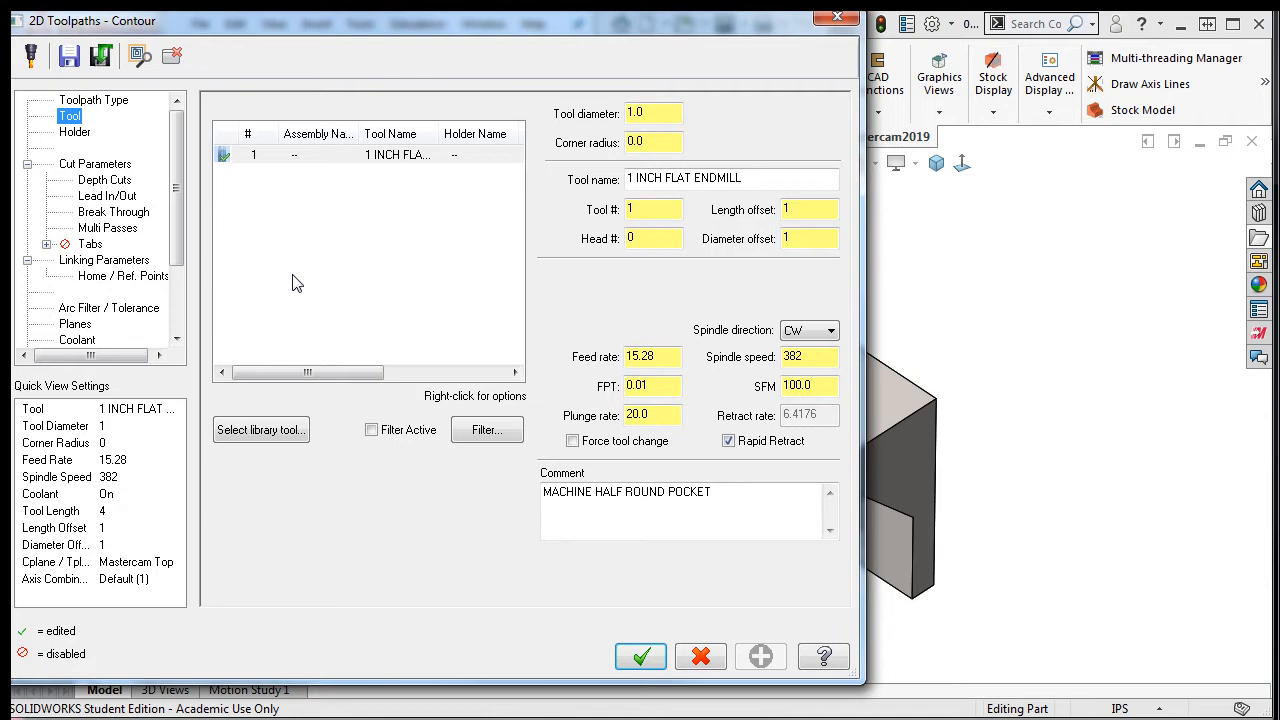
{"action": "left_click", "coordinate": [262, 430]}
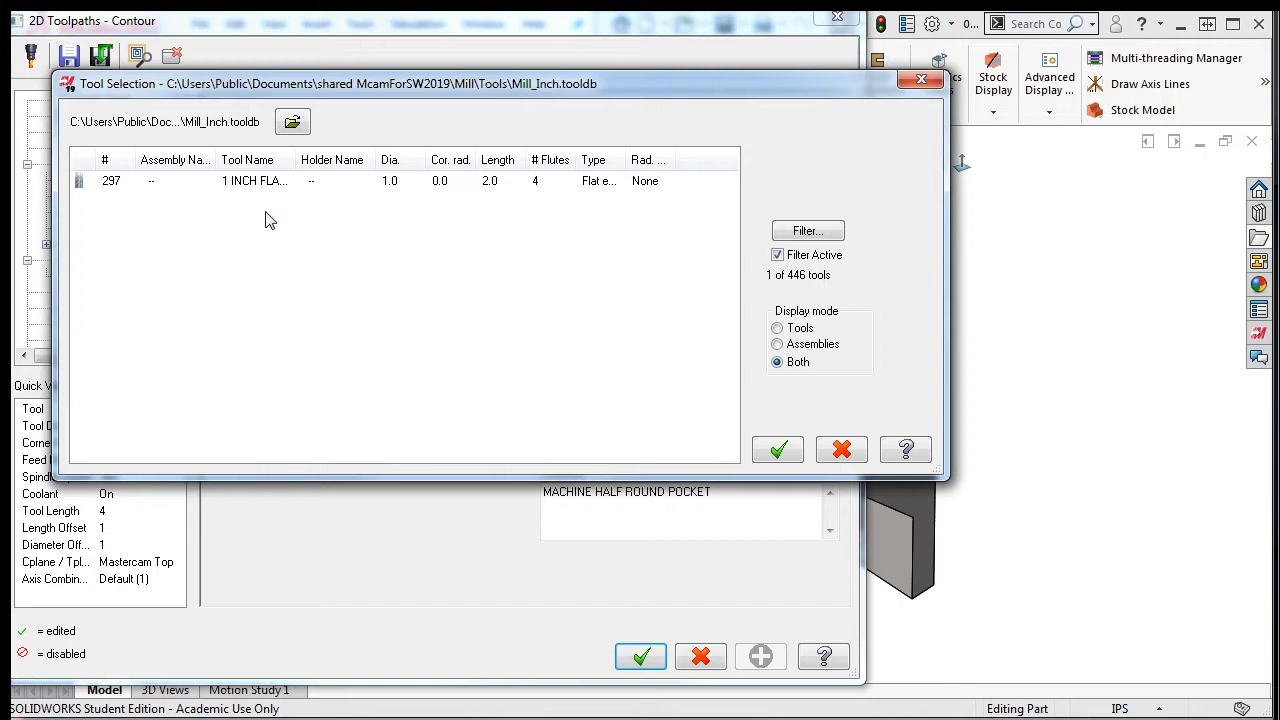
{"action": "left_click", "coordinate": [255, 187]}
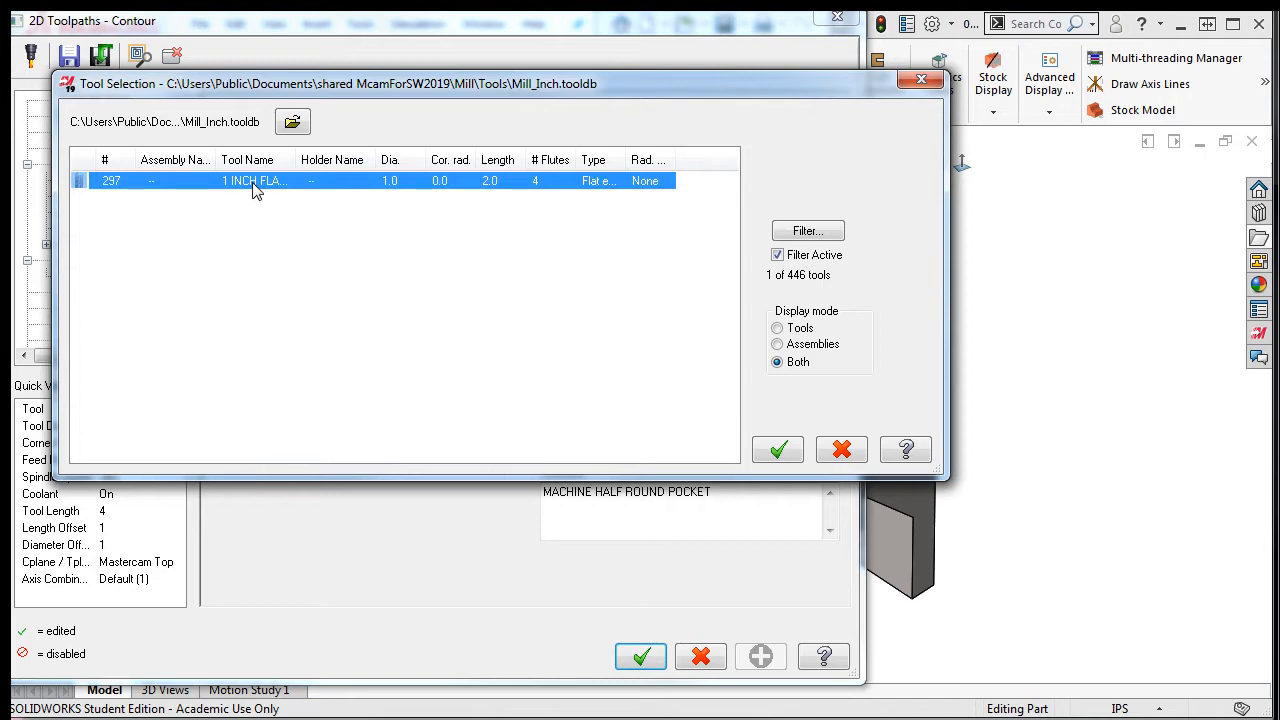
{"action": "left_click", "coordinate": [778, 449]}
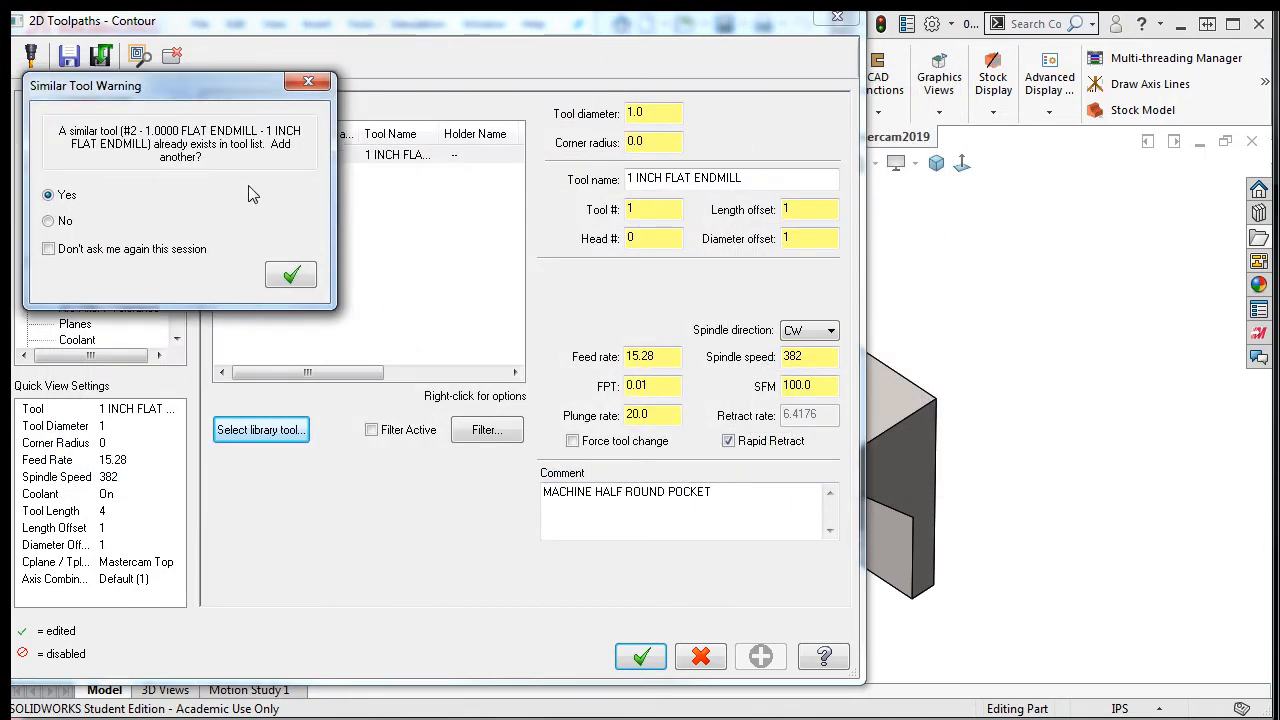
{"action": "left_click_drag", "start_coordinate": [224, 87], "coordinate": [407, 185]}
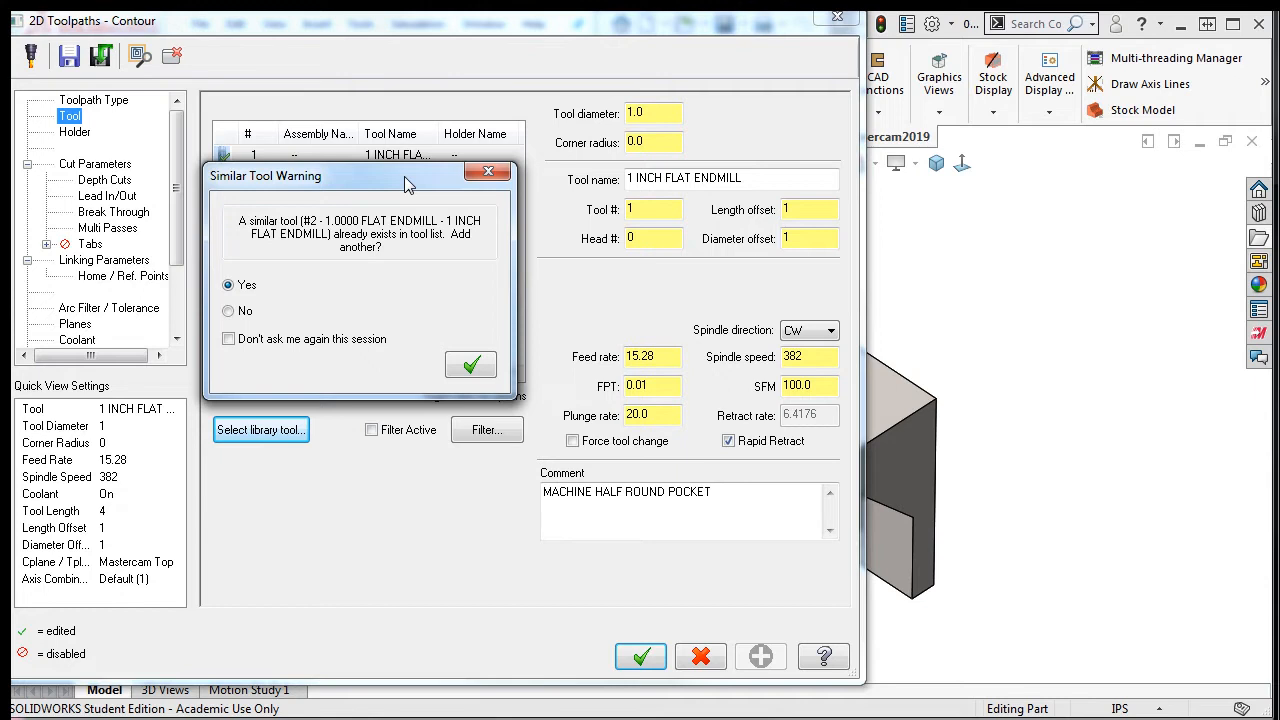
{"action": "left_click", "coordinate": [469, 366]}
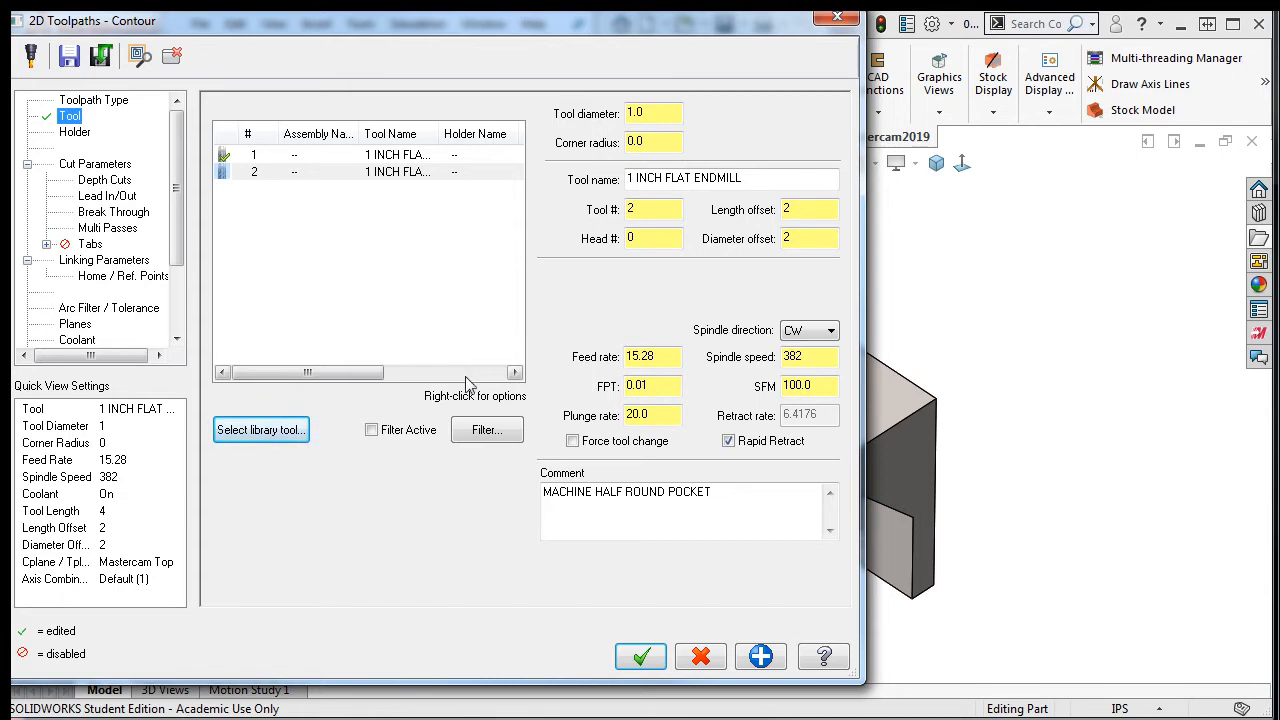
Set the copied contour's feed per tooth to 0.0006 and replace its comment with FINISH LARGE HALF CIRCLE
{"action": "left_click", "coordinate": [661, 388]}
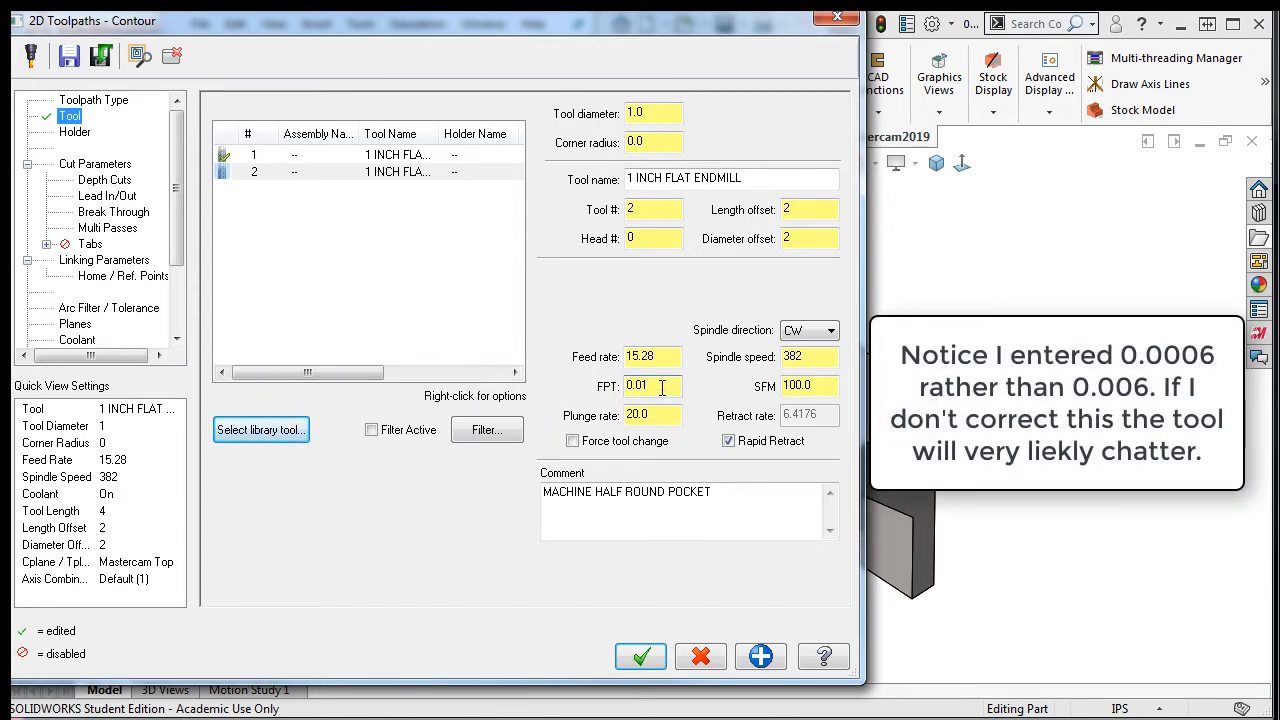
{"action": "key", "text": "BackSpace"}
{"action": "type", "text": "006"}
{"action": "key", "text": "Return"}
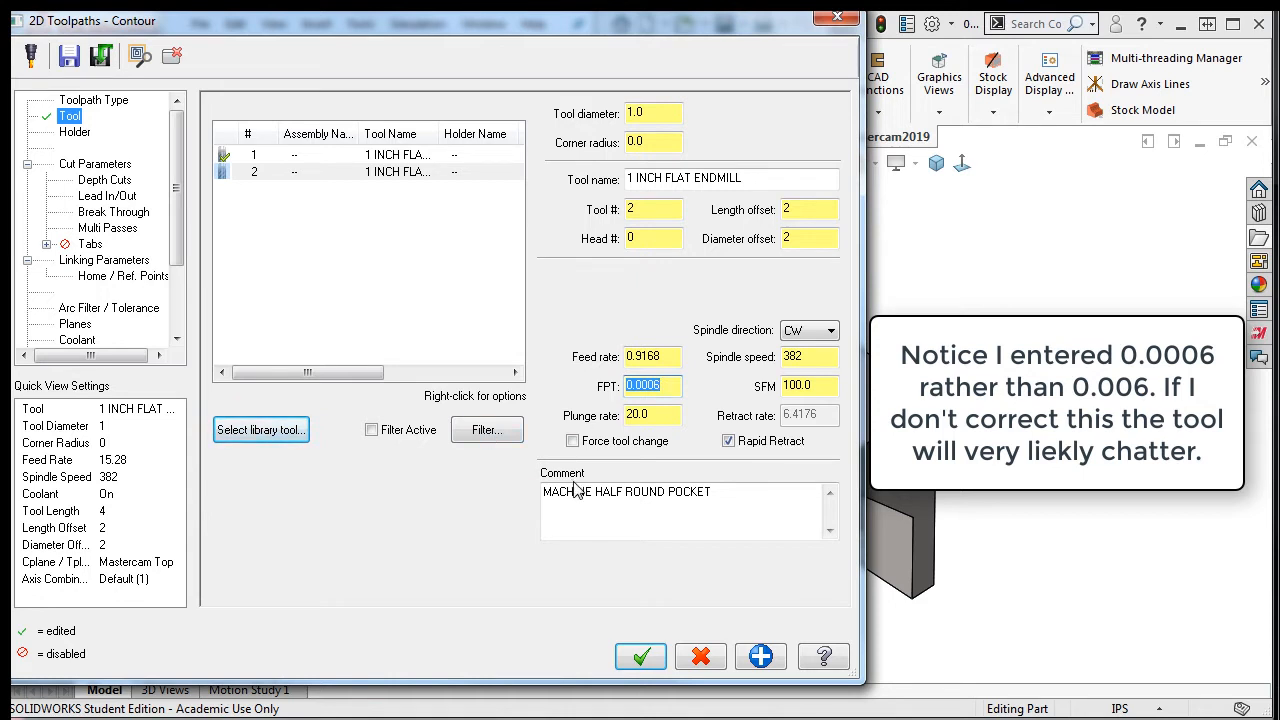
{"action": "left_click_drag", "start_coordinate": [763, 491], "coordinate": [480, 482]}
{"action": "type", "text": "FINISH LARGE HALF CIRCLE"}
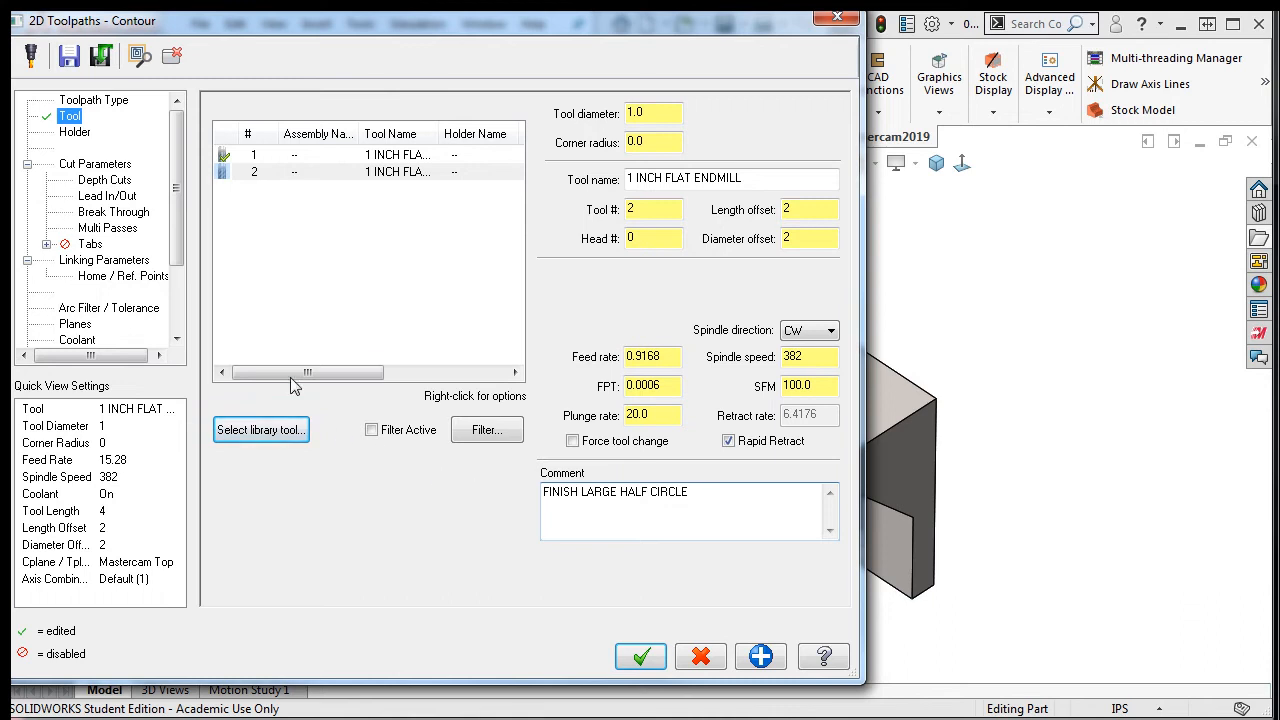
Remove the stock allowance left on the walls in the copied contour's cut parameters
{"action": "left_click", "coordinate": [113, 170]}
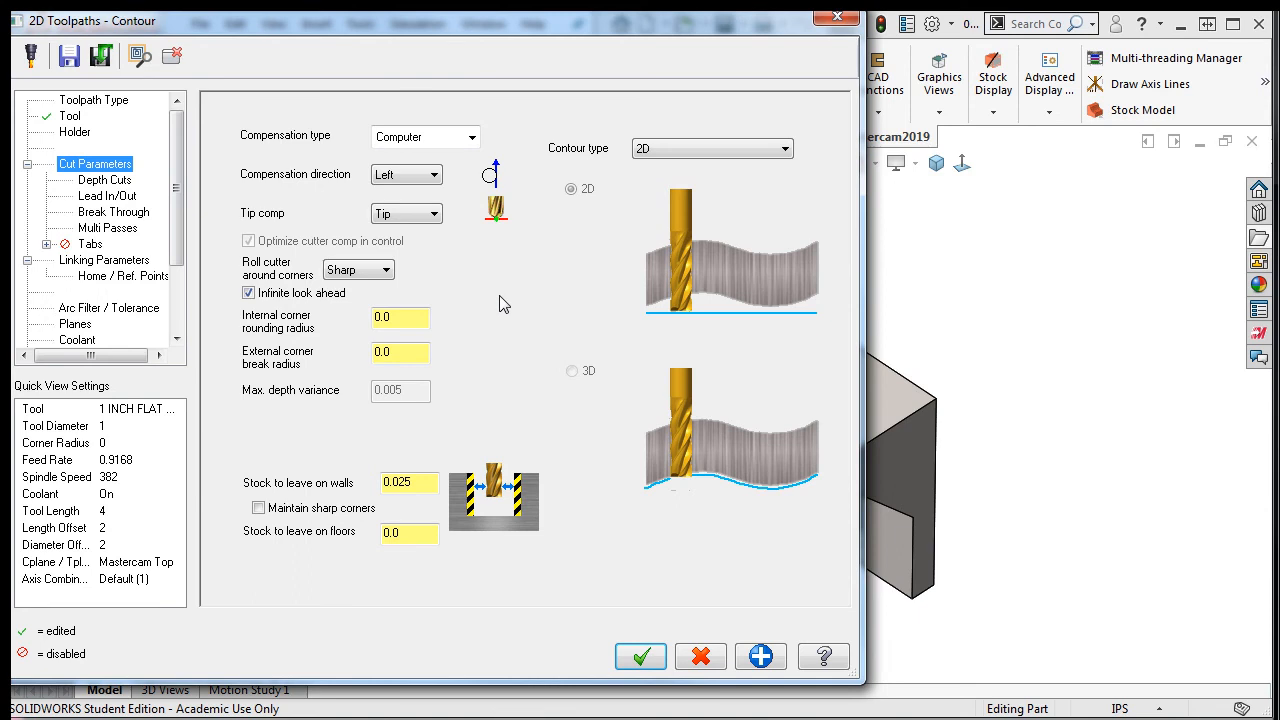
{"action": "left_click", "coordinate": [427, 481]}
{"action": "key", "text": "BackSpace"}
{"action": "key", "text": "BackSpace"}
Disable depth cuts and multi passes for the copied contour and accept the toolpath parameters
{"action": "left_click", "coordinate": [130, 181]}
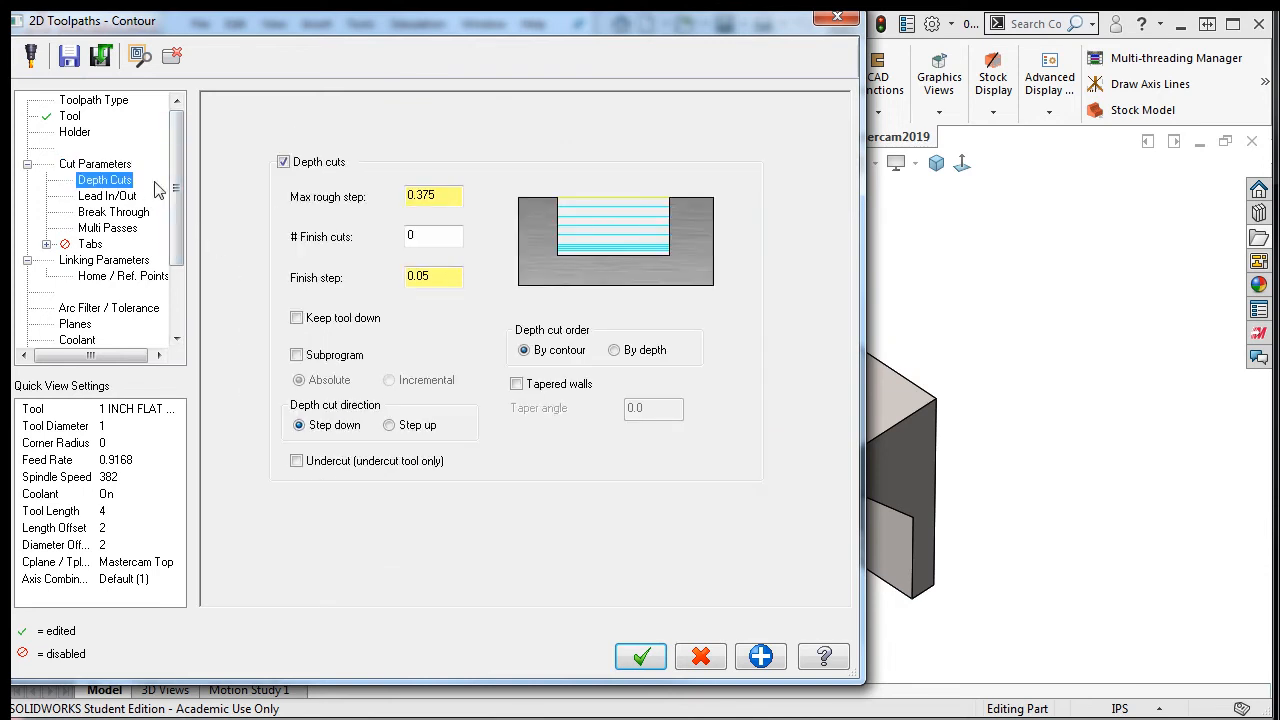
{"action": "left_click", "coordinate": [284, 163]}
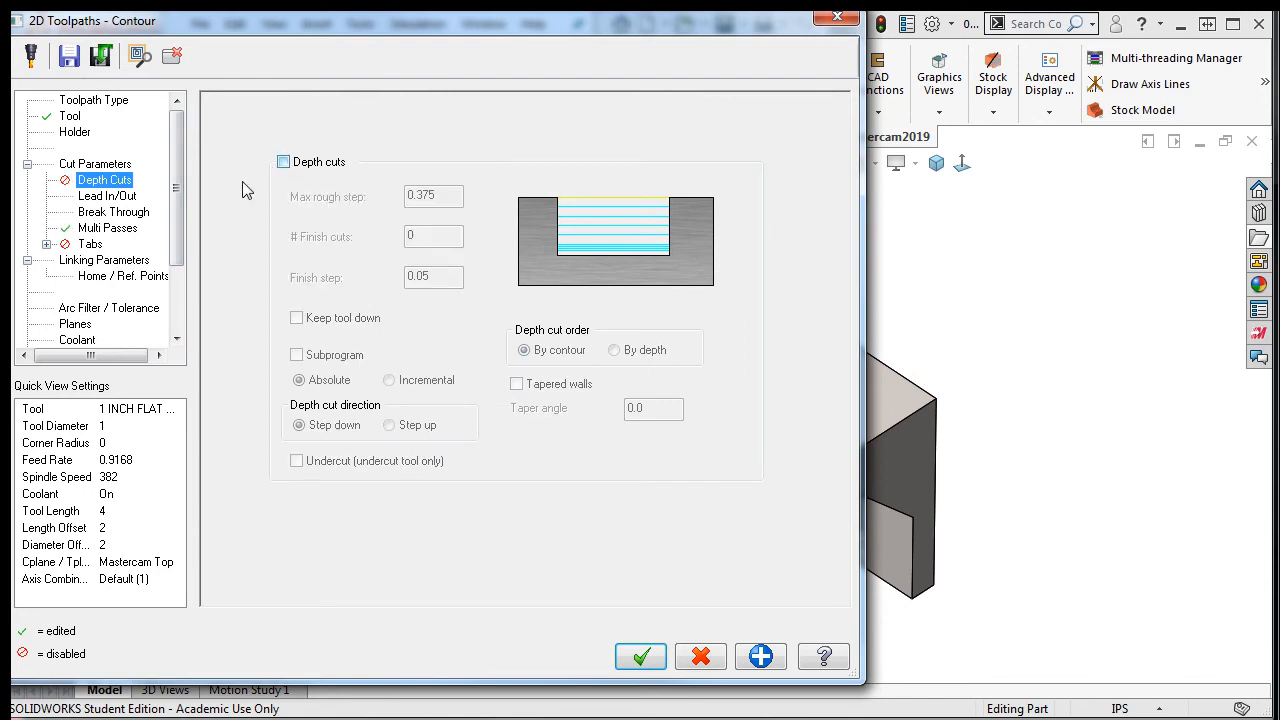
{"action": "left_click", "coordinate": [131, 229]}
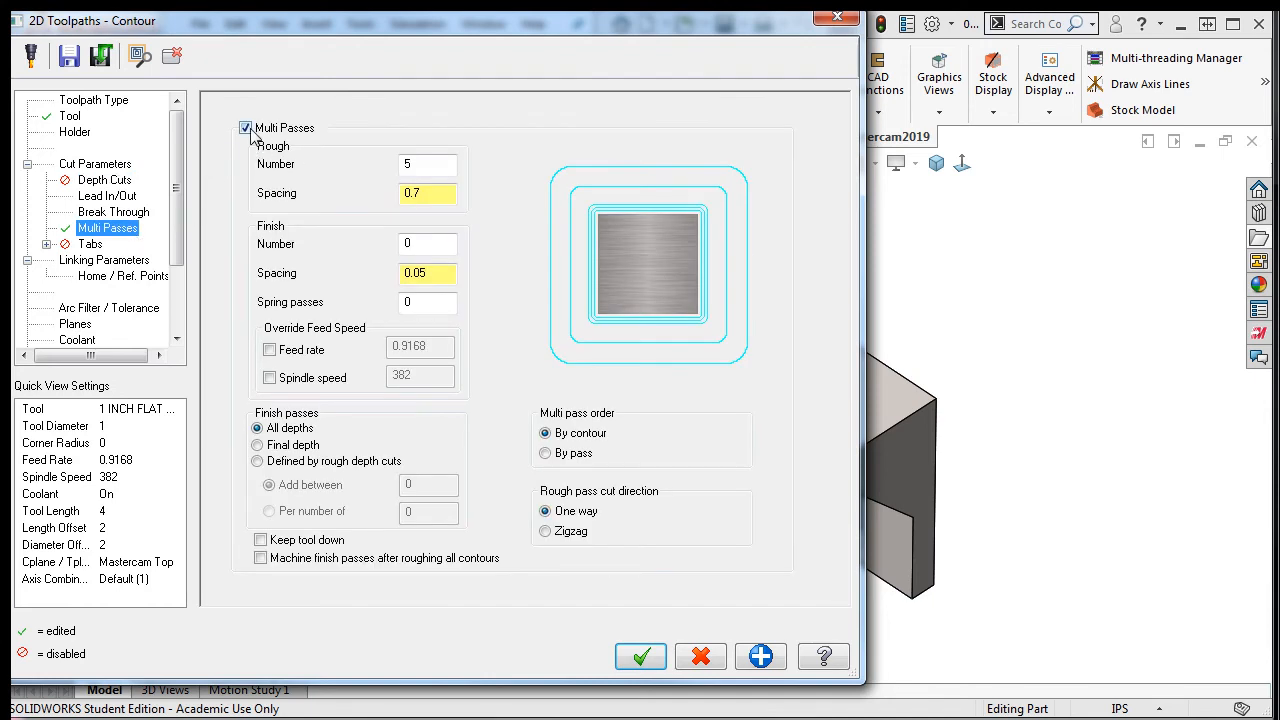
{"action": "left_click", "coordinate": [245, 128]}
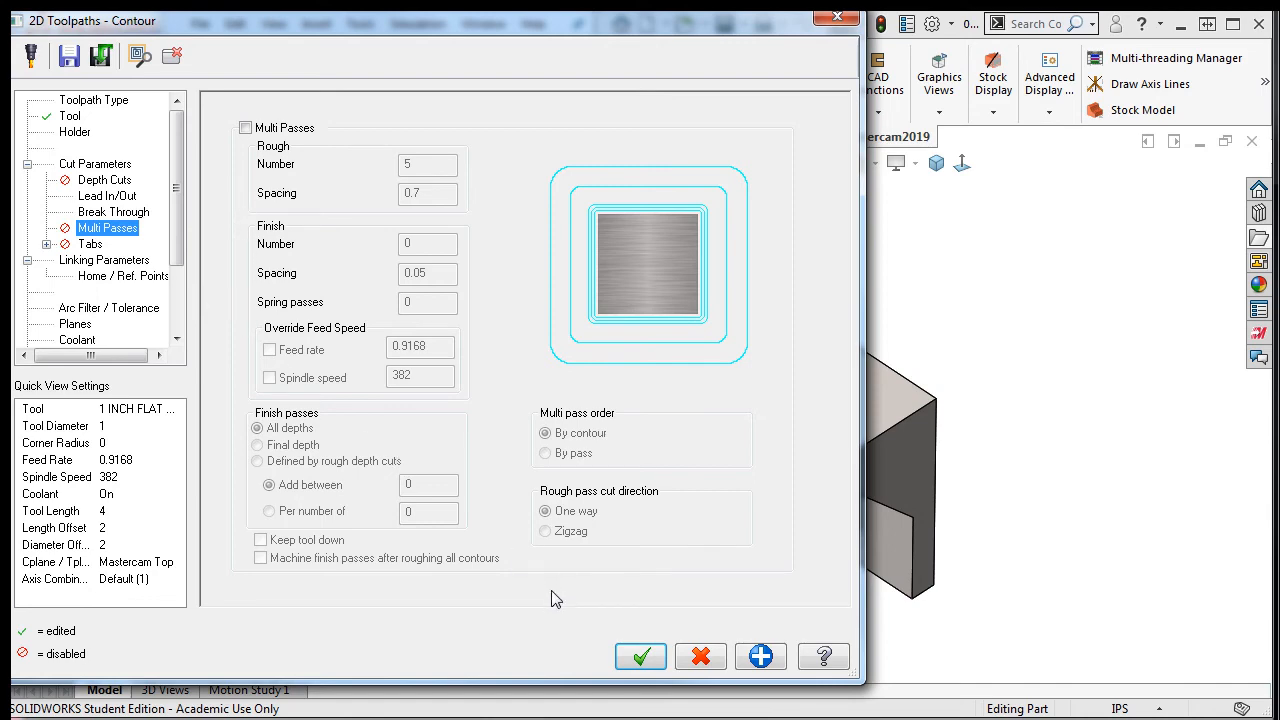
{"action": "left_click", "coordinate": [640, 657]}
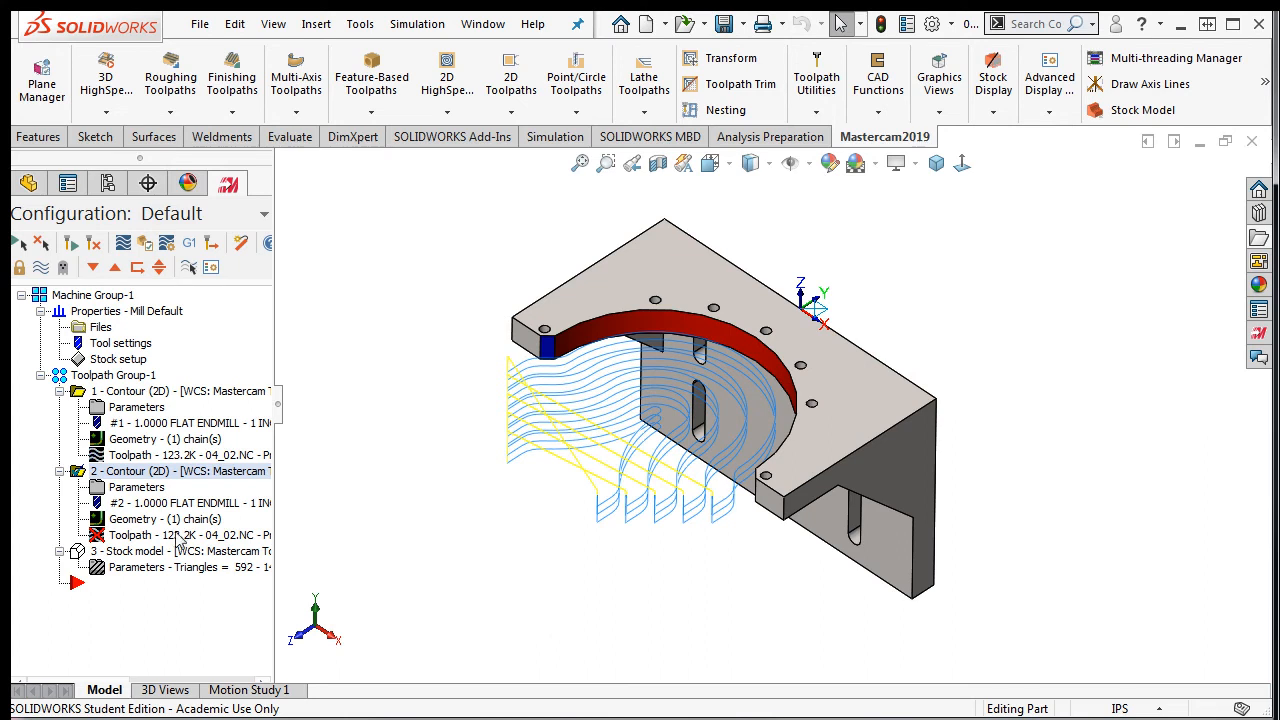
Regenerate the changed contour operation and hide the toolpath display of the first contour
{"action": "left_click", "coordinate": [93, 249]}
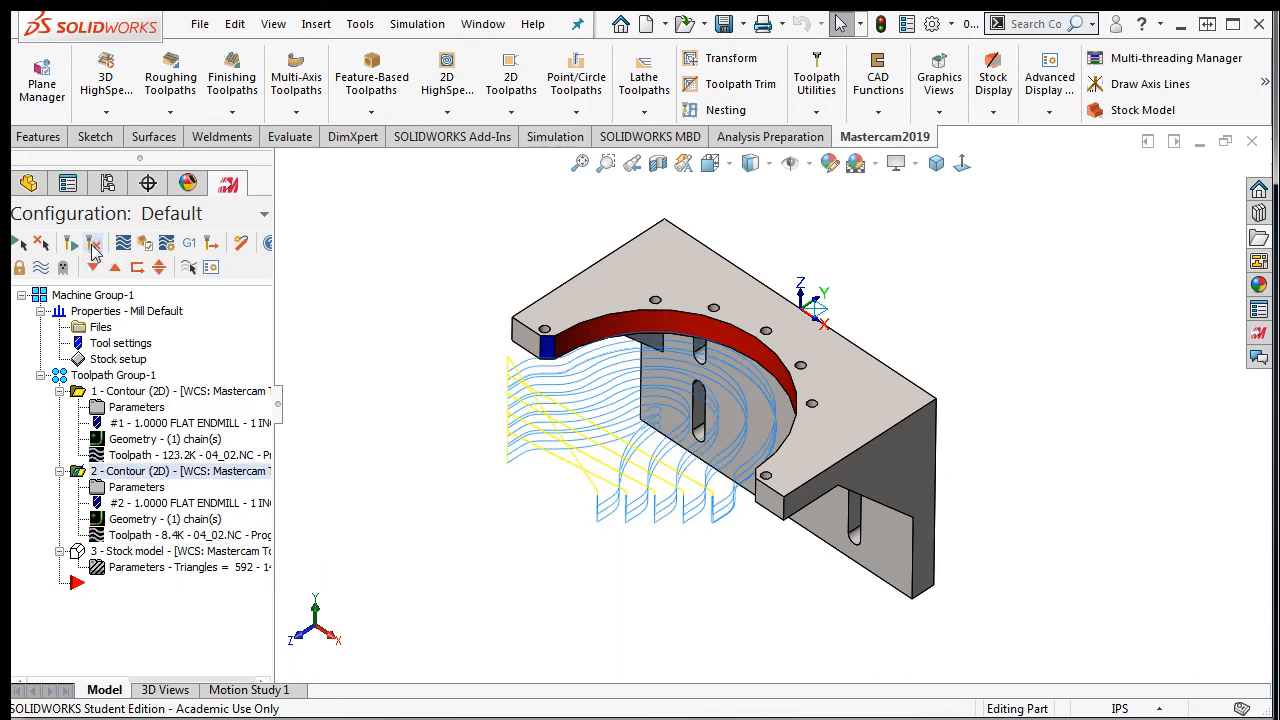
{"action": "left_click", "coordinate": [77, 398]}
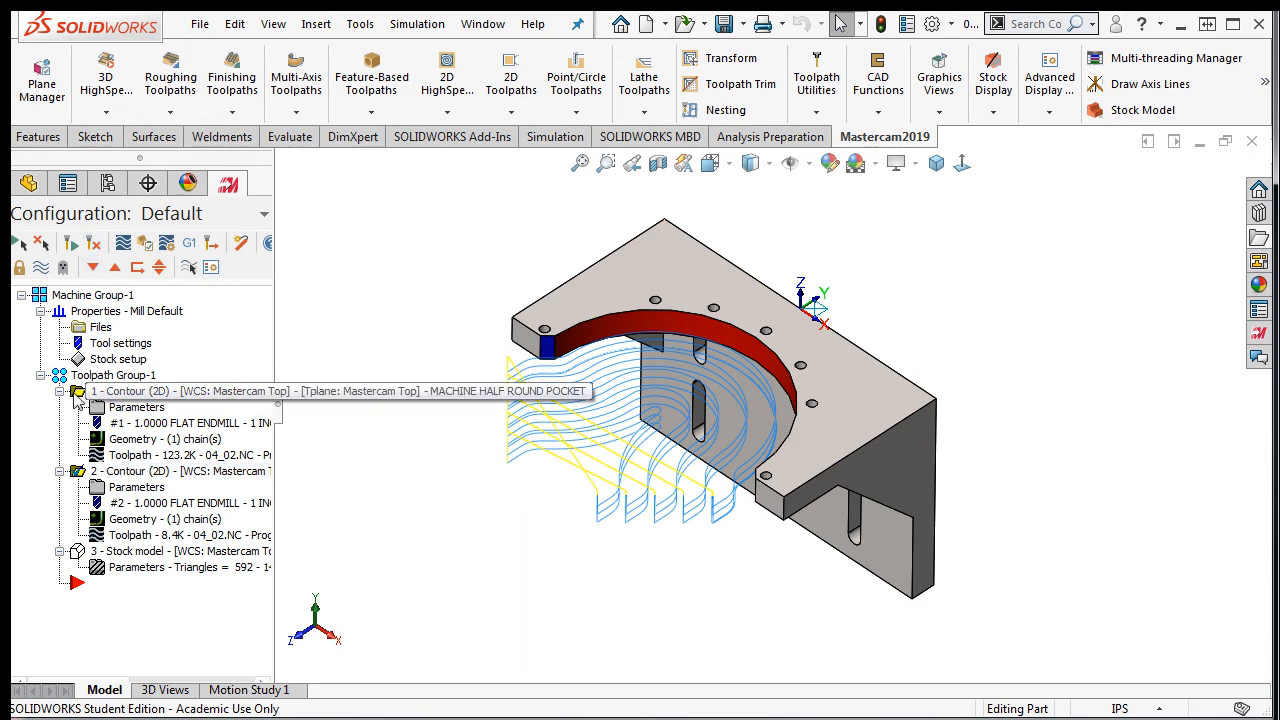
{"action": "left_click", "coordinate": [41, 268]}
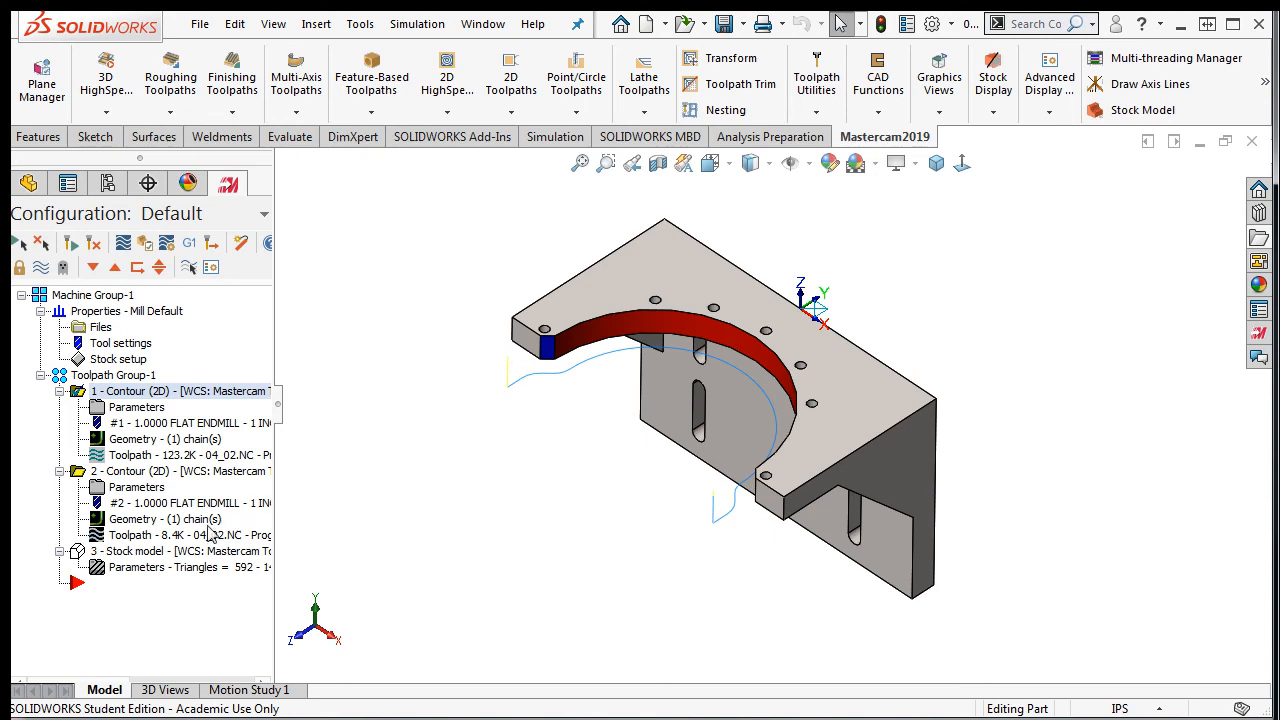
Add the second contour to the source operations of the After Contour stock model and regenerate it
{"action": "left_click", "coordinate": [126, 572]}
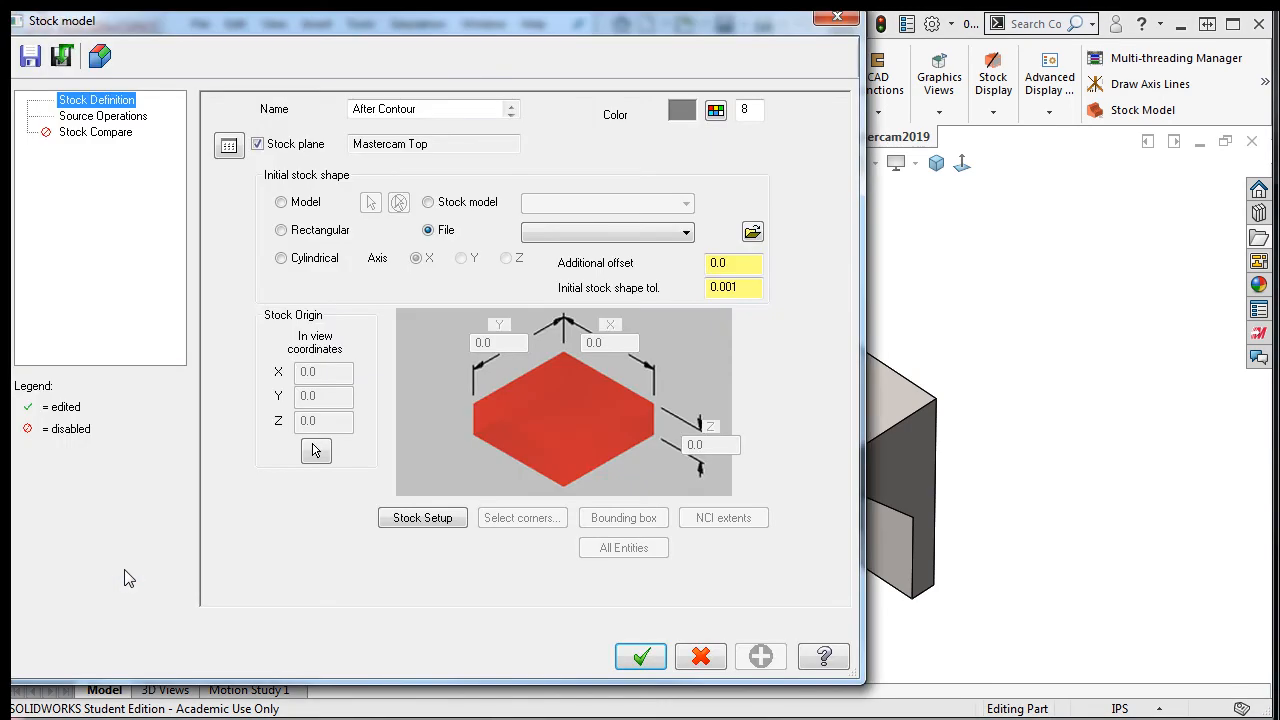
{"action": "left_click", "coordinate": [132, 117]}
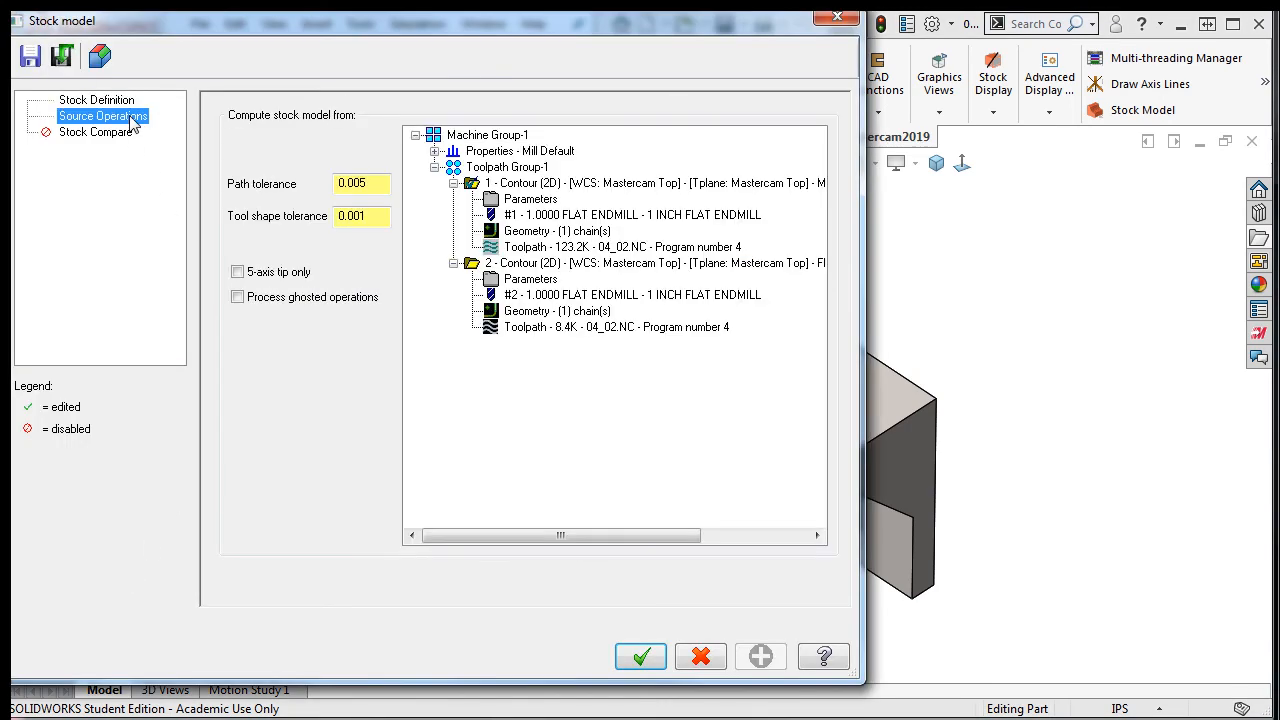
{"action": "left_click", "coordinate": [471, 266]}
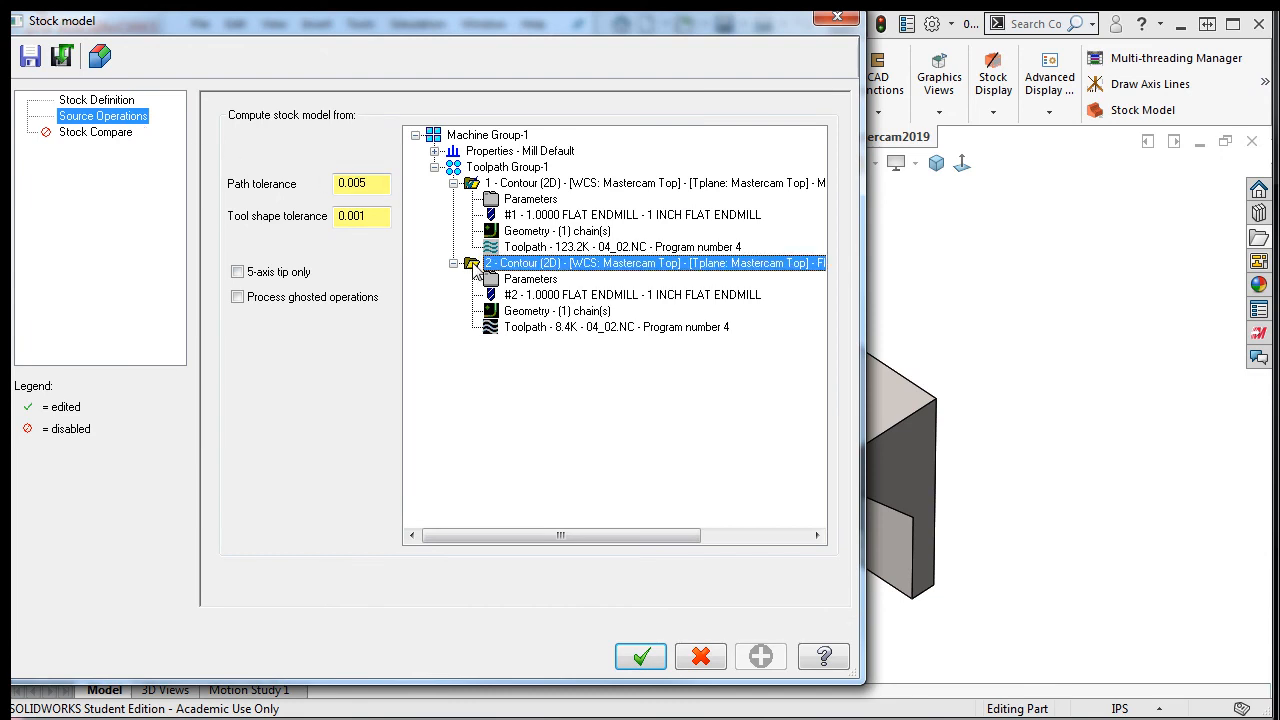
{"action": "left_click", "coordinate": [473, 267], "text": "ctrl"}
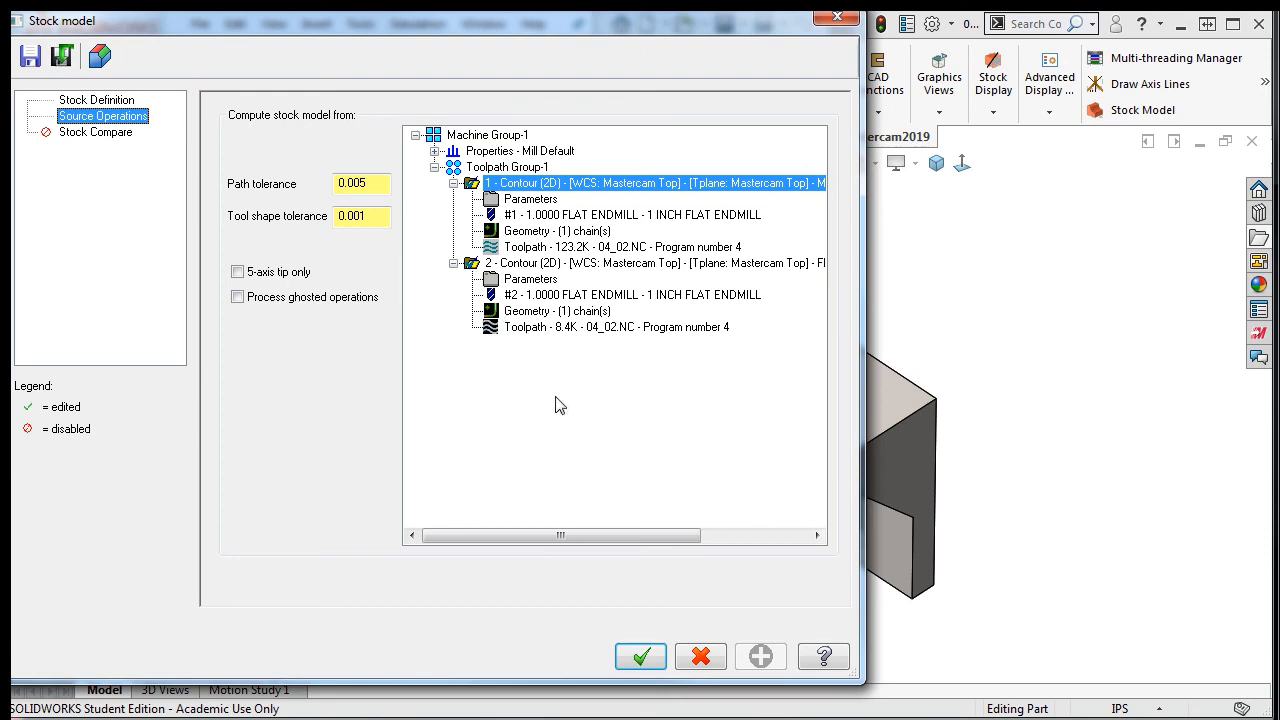
{"action": "left_click", "coordinate": [640, 656]}
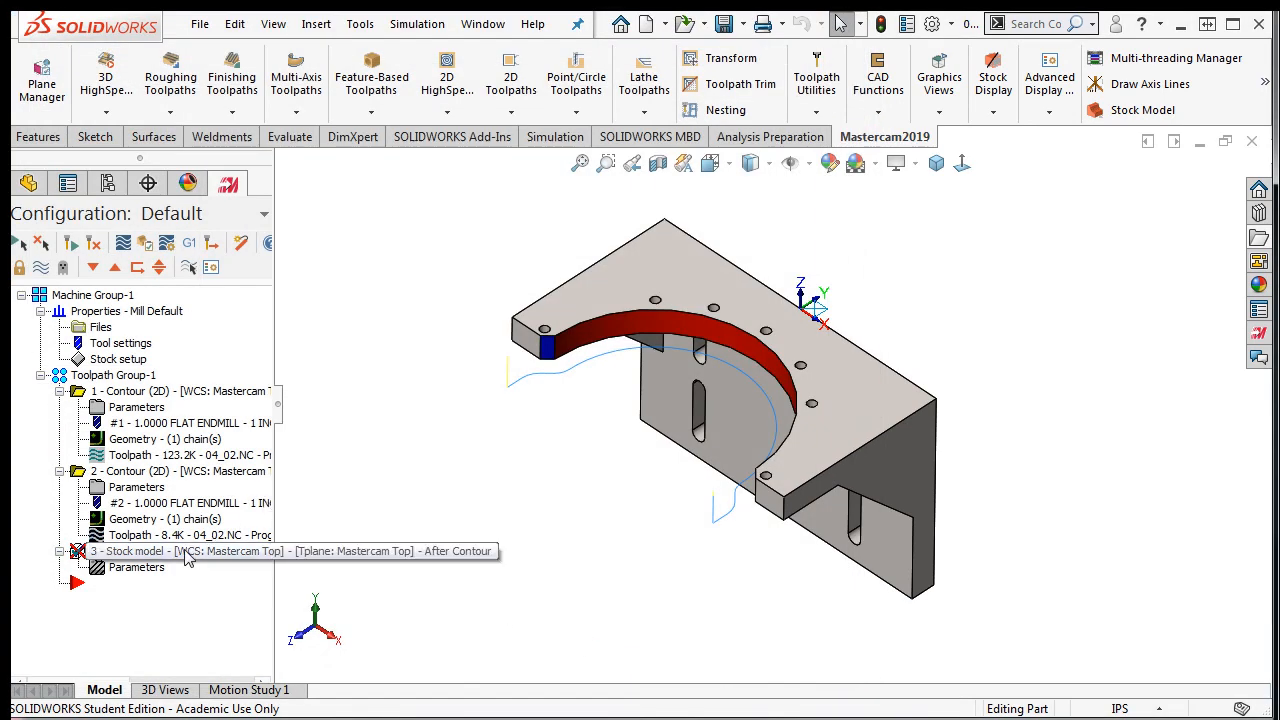
{"action": "left_click", "coordinate": [94, 245]}
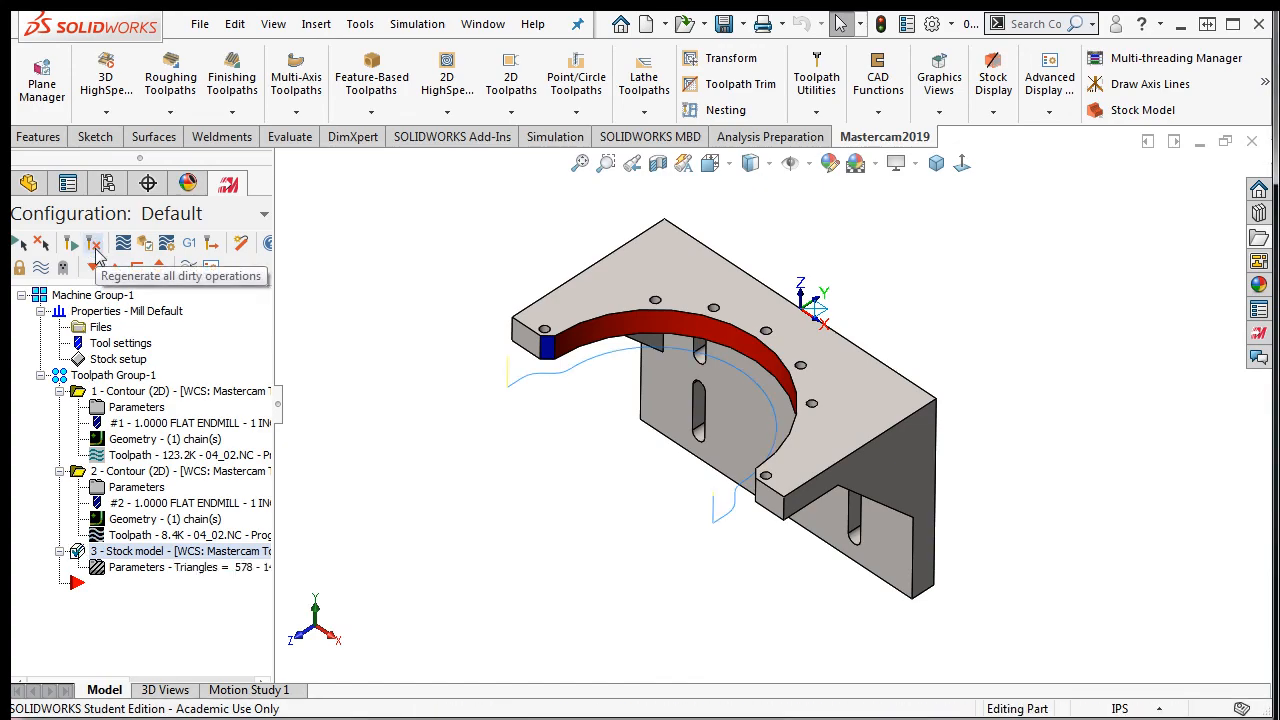